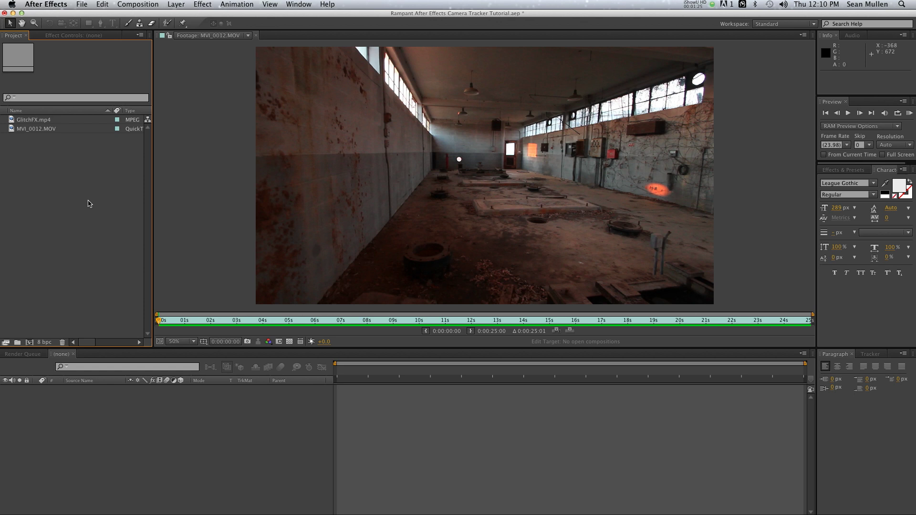
Step: Play back the fully cached MVI_0012.MOV footage in the viewer
left_click(697, 338)
left_click(909, 114)
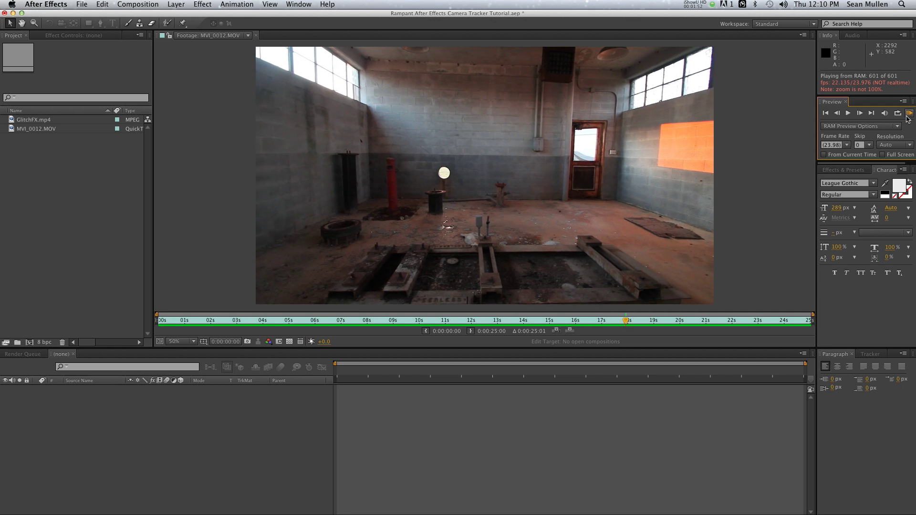
left_click(254, 143)
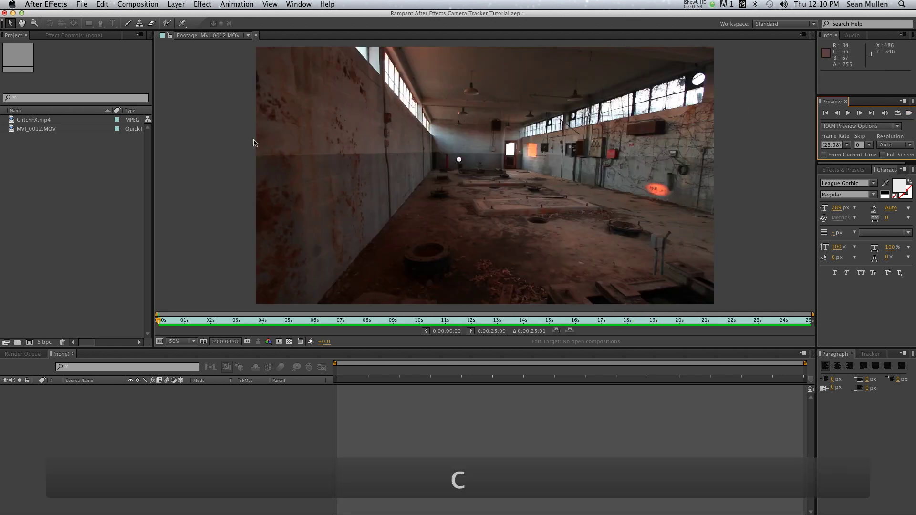
left_click(43, 122)
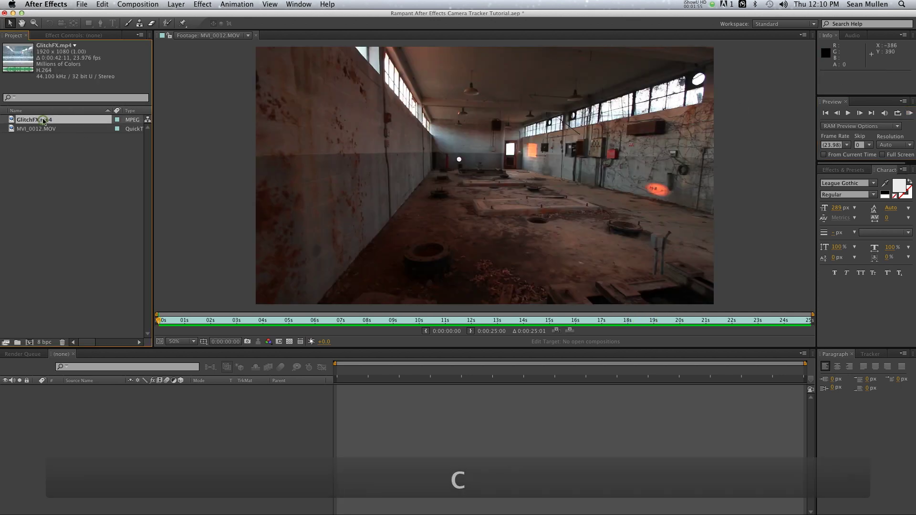
Step: Open GlitchFX.mp4 in the Footage viewer and RAM-preview it from frame 0
double_click(11, 119)
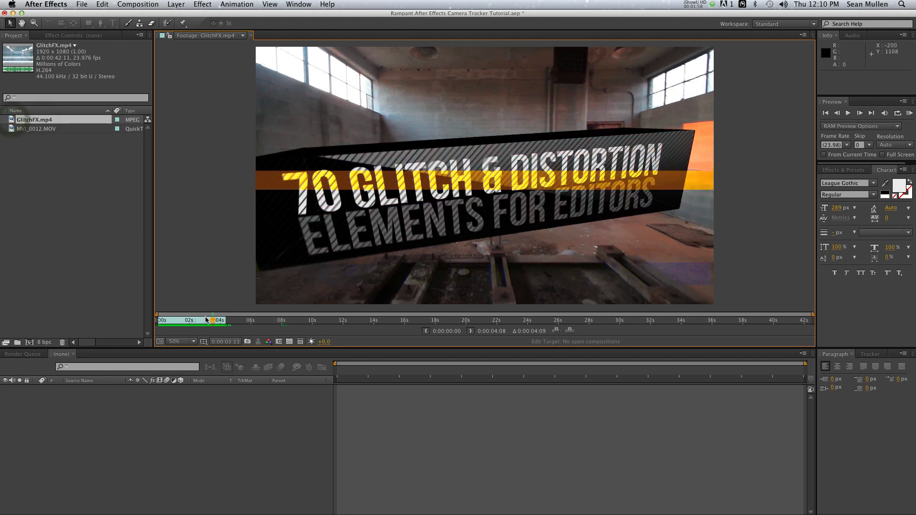
left_click(206, 320)
left_click(909, 113)
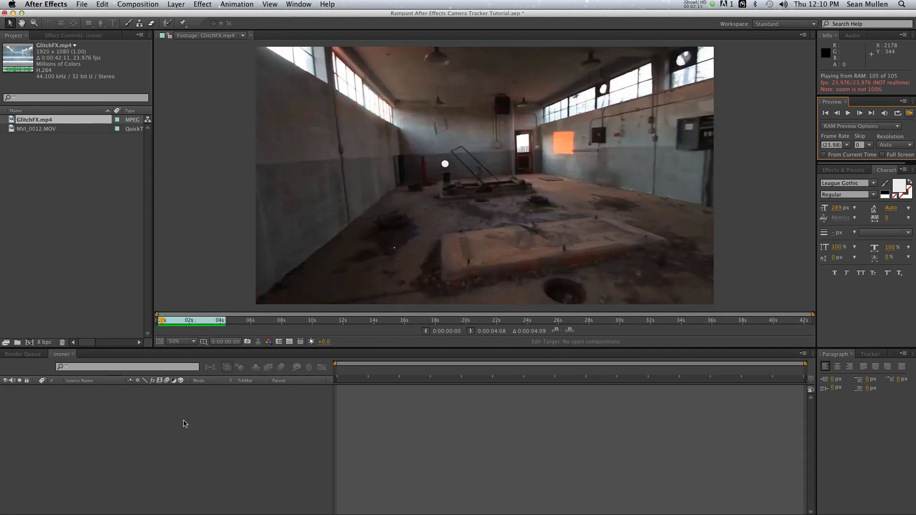
left_click(184, 422)
Step: Create a new composition from the MVI_0012.MOV clip
left_click(76, 209)
left_click(45, 131)
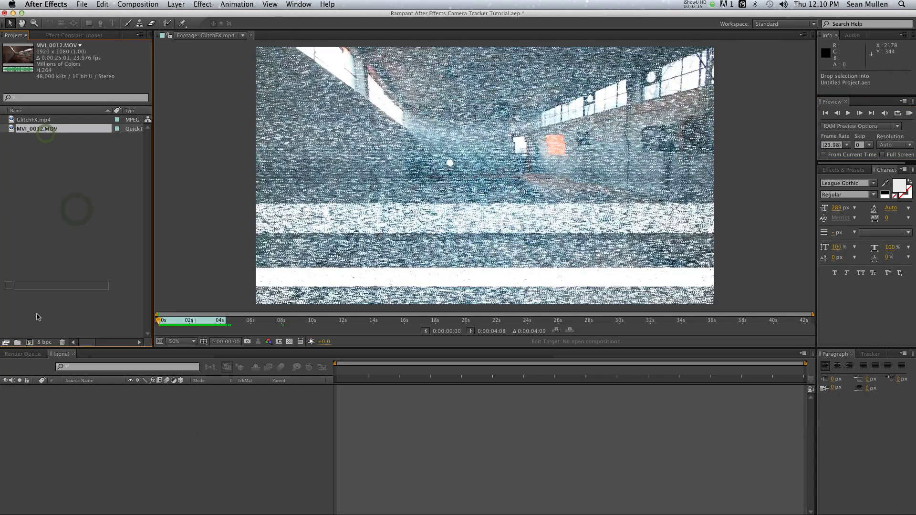
left_click_drag(37, 129, 32, 344)
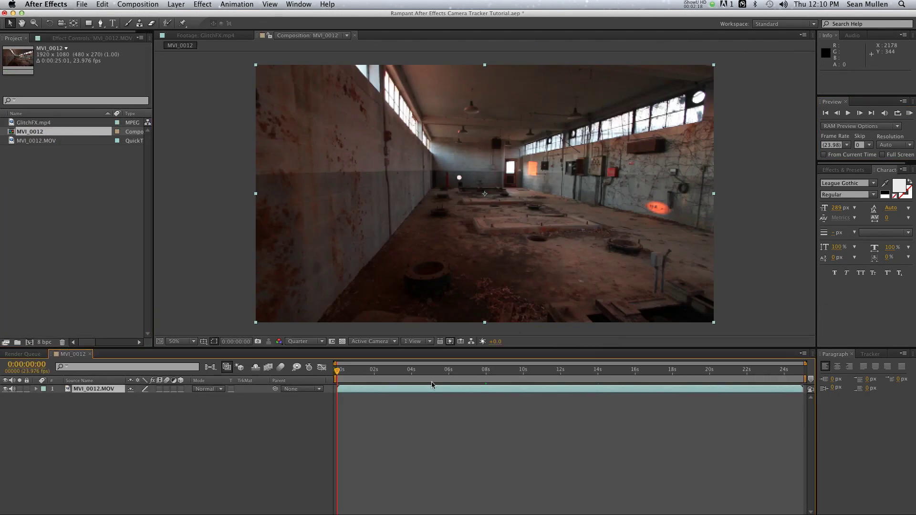
Step: Set the work area from 8:00 to 14:01 and trim the comp to it
left_click_drag(454, 371, 646, 384)
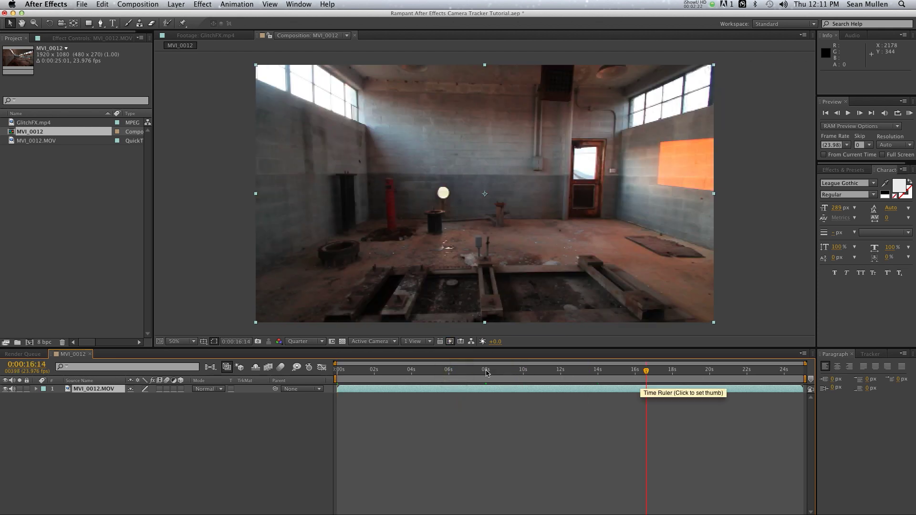
left_click(486, 372)
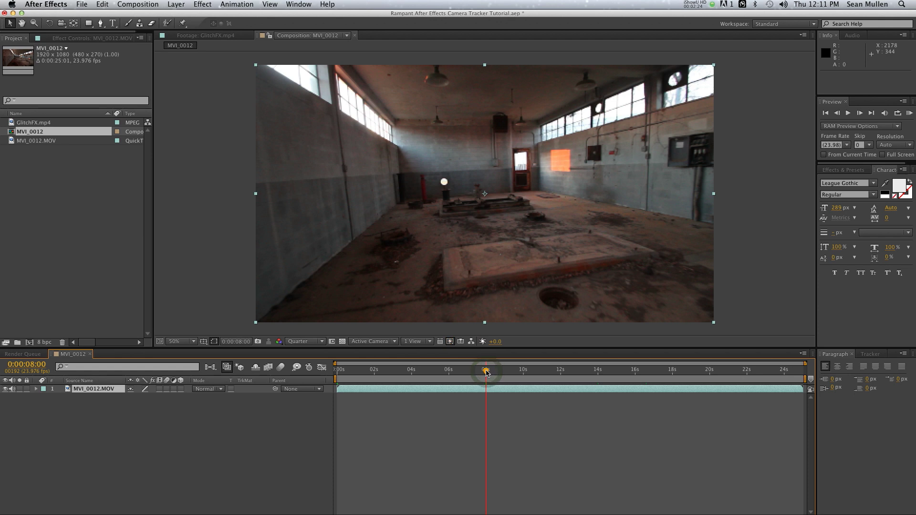
key("b")
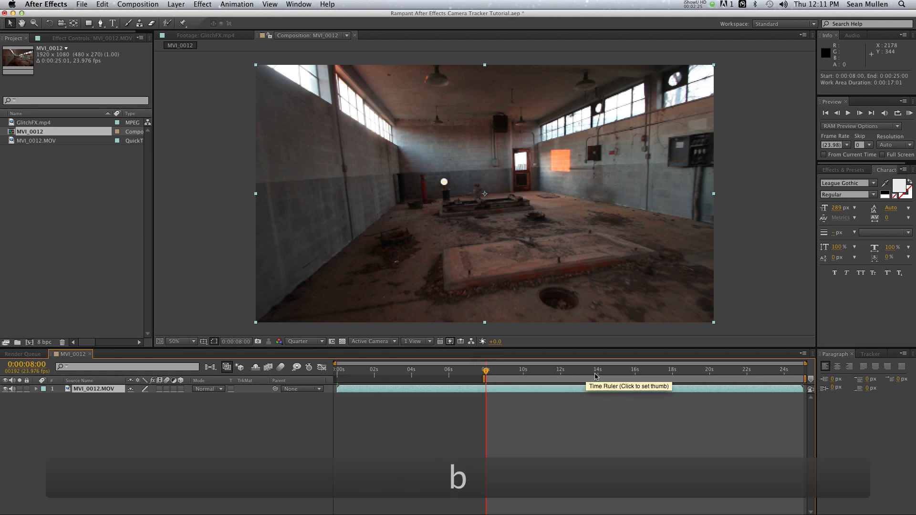
left_click(598, 375)
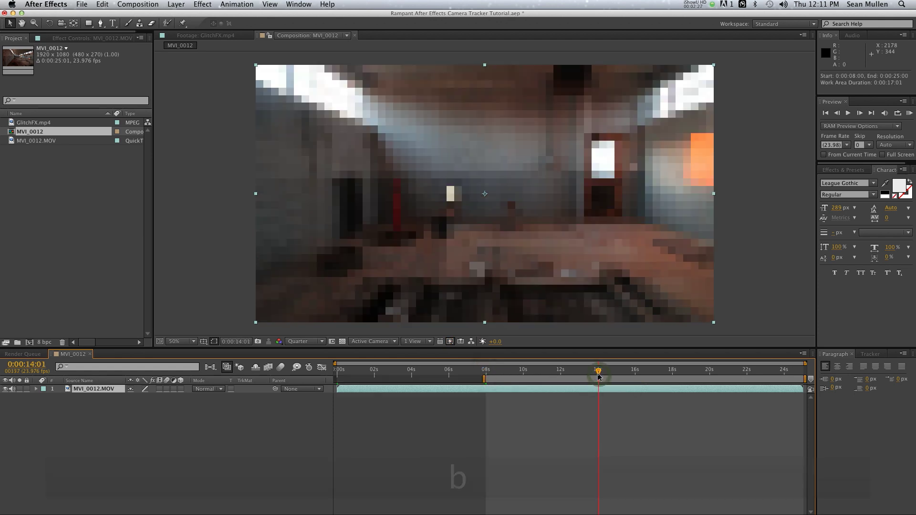
key("n")
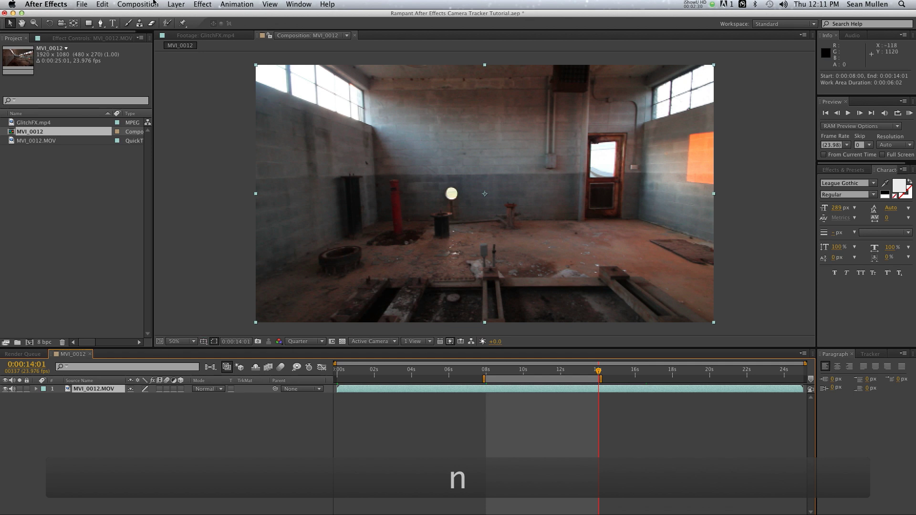
left_click(144, 4)
left_click(167, 48)
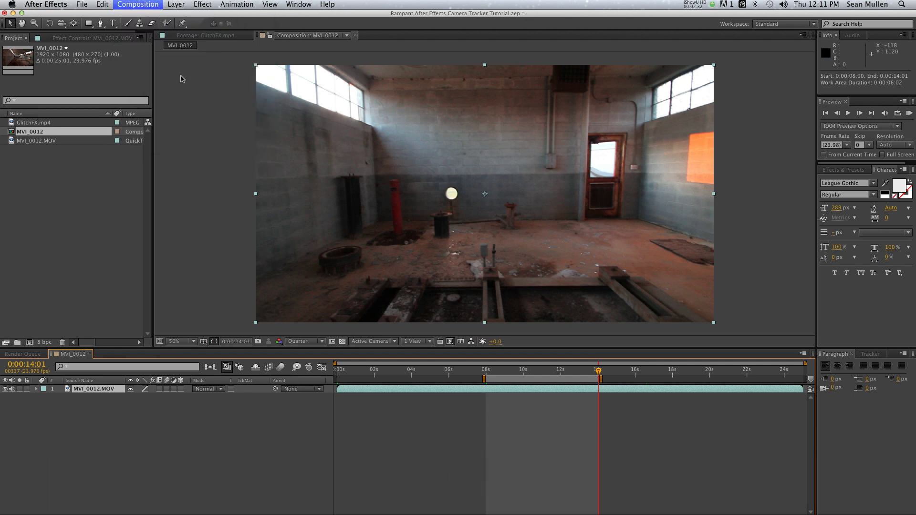
Step: Move to 11:12 and set the preview resolution to Full
left_click_drag(395, 371, 604, 370)
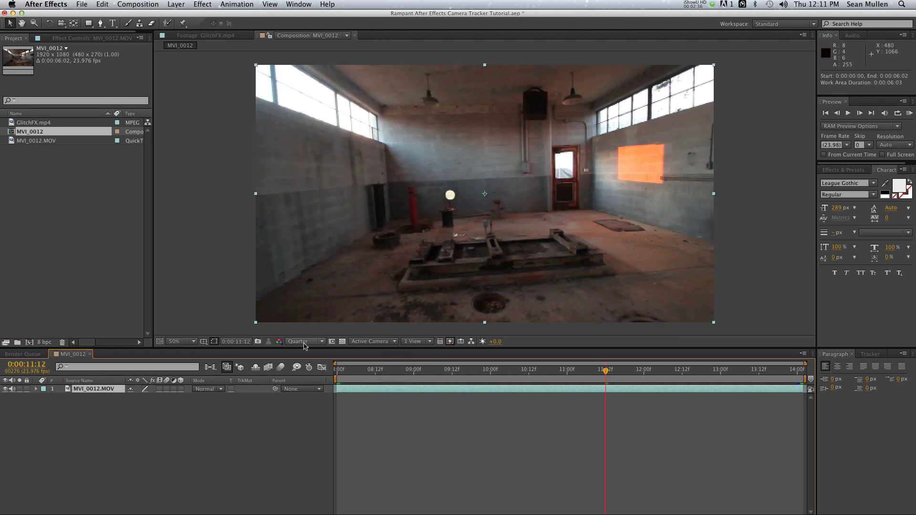
left_click(305, 341)
left_click(308, 375)
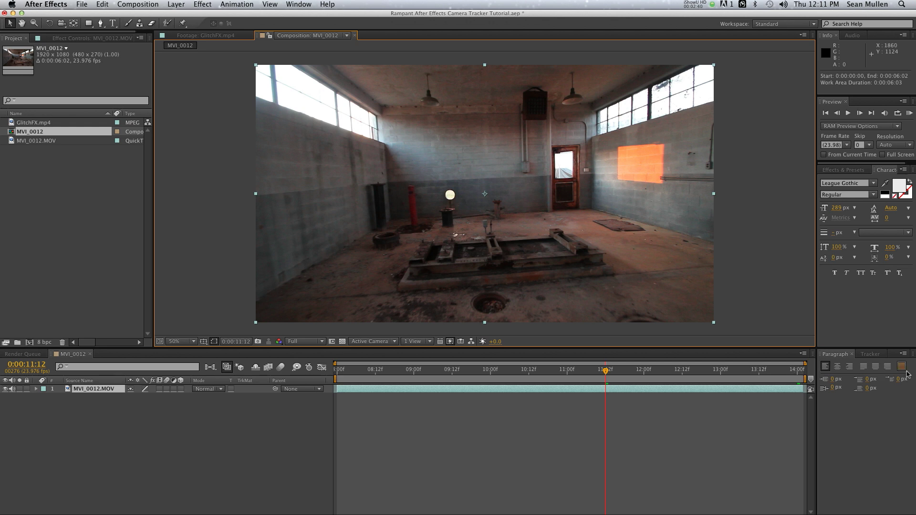
Step: Apply 3D Camera Tracker from the Perspective effects to the MVI_0012.MOV layer
left_click(871, 355)
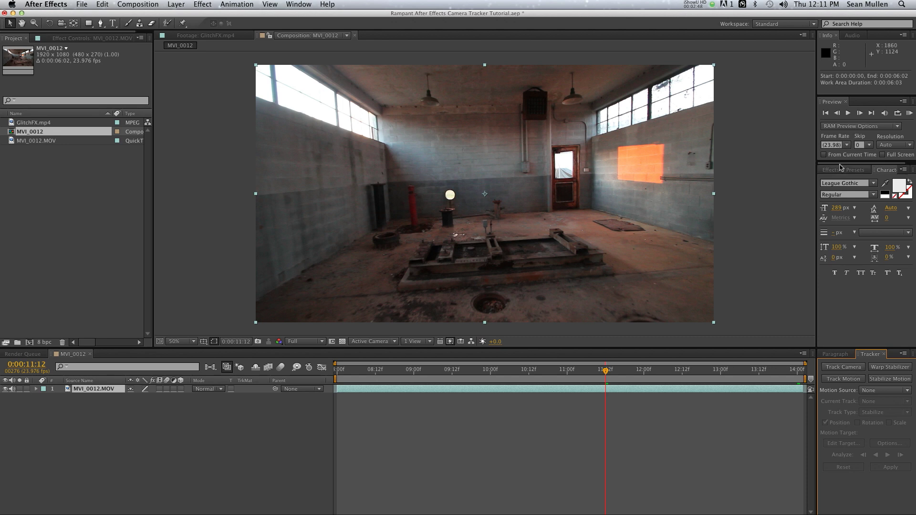
left_click(841, 170)
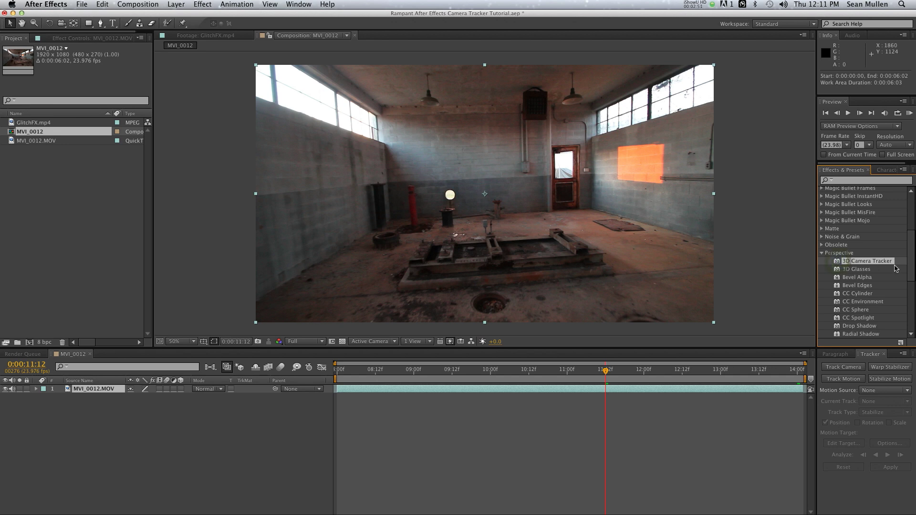
left_click_drag(838, 262, 105, 388)
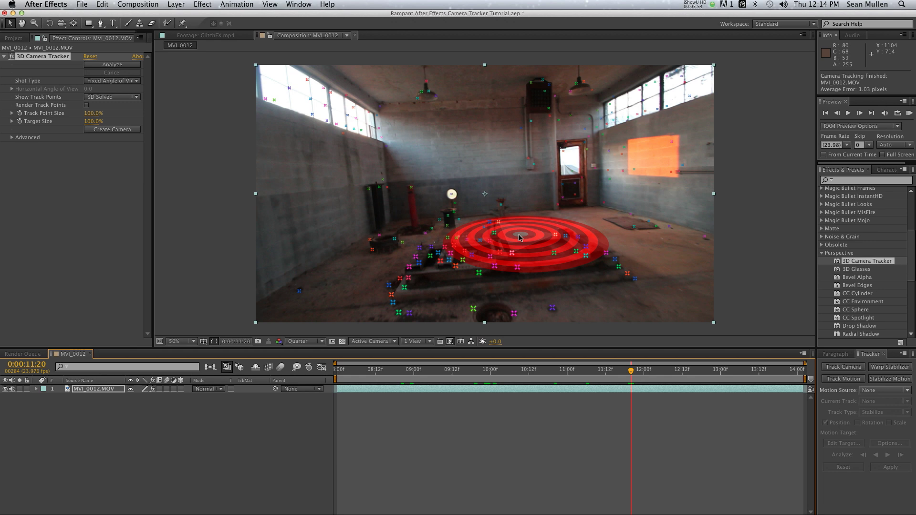
Step: Create Text and Camera at the floor target, then reveal the Text layer's rotation
right_click(521, 237)
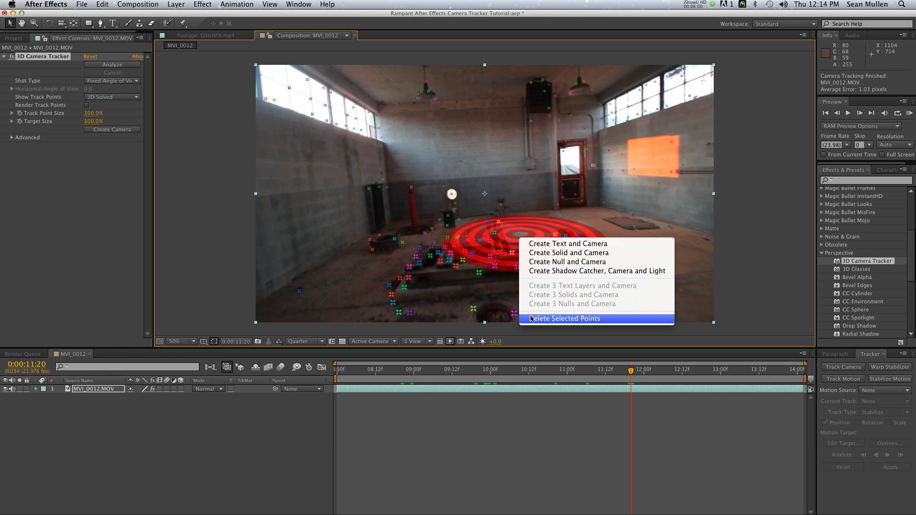
left_click(616, 246)
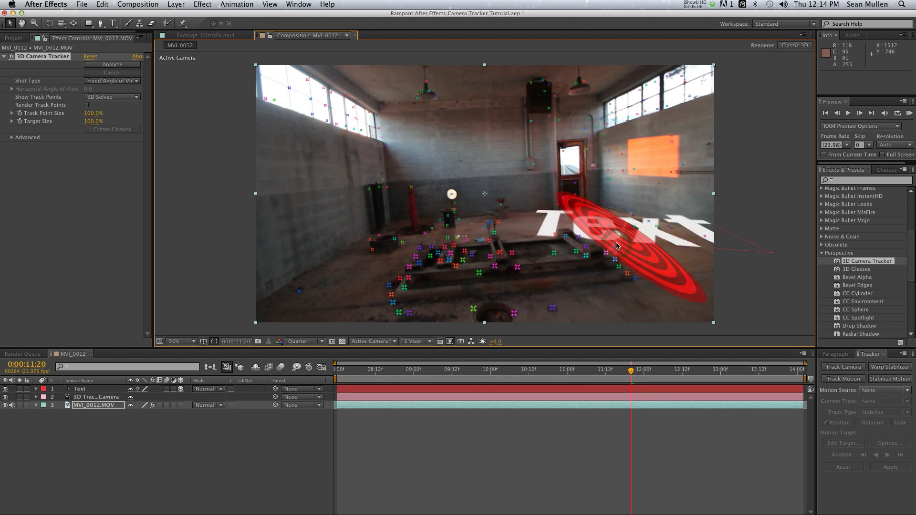
left_click(215, 461)
left_click(86, 389)
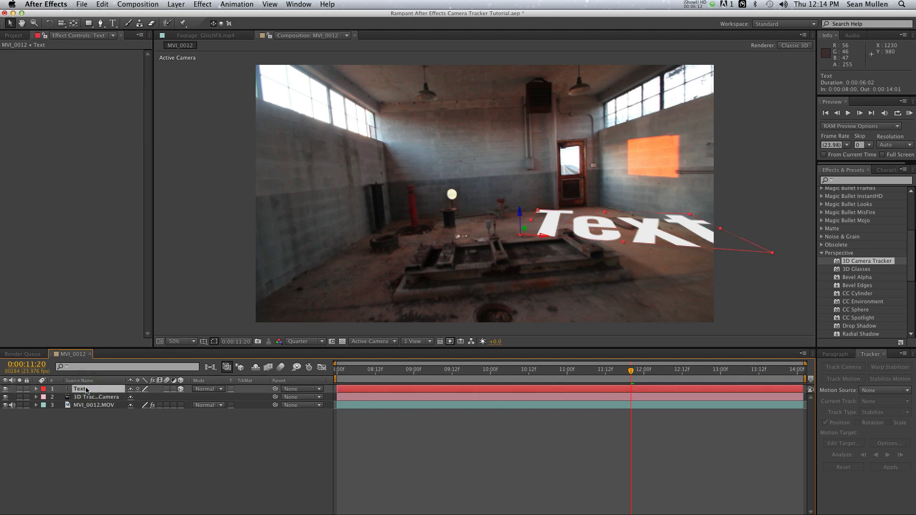
key("r")
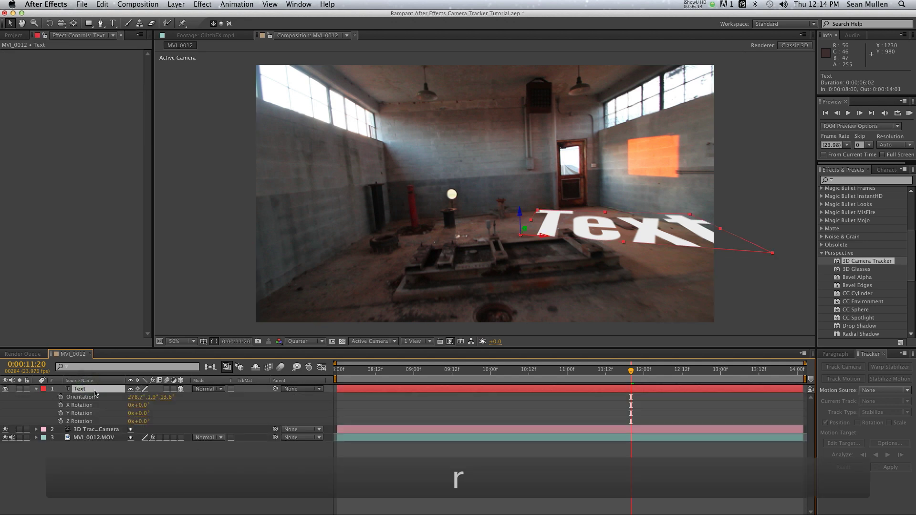
Step: Rotate the text upright (X 90°, Y −29°) and move it to 287.9, 591.9
left_click_drag(141, 422, 149, 406)
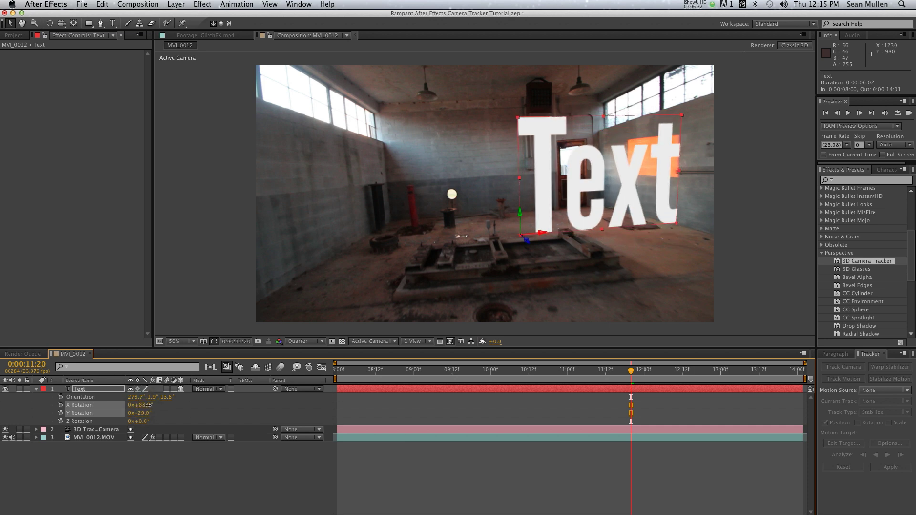
key("p")
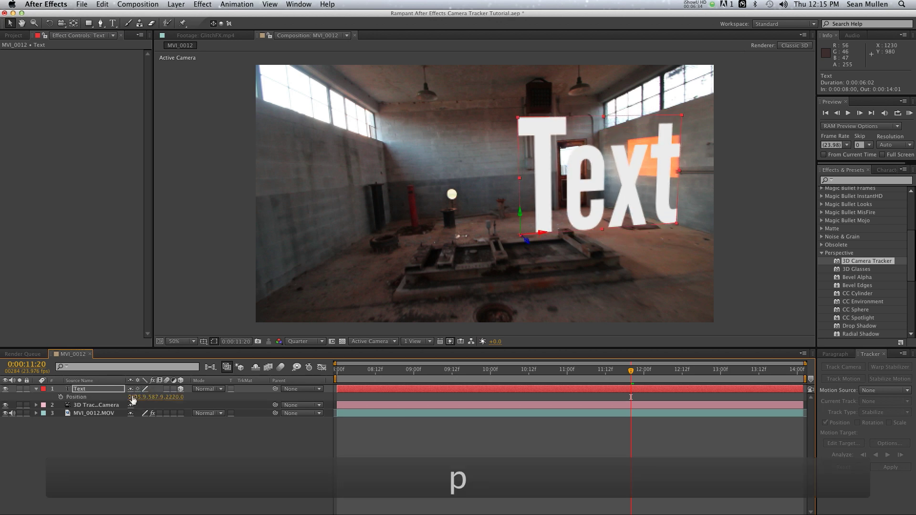
left_click_drag(135, 397, 26, 419)
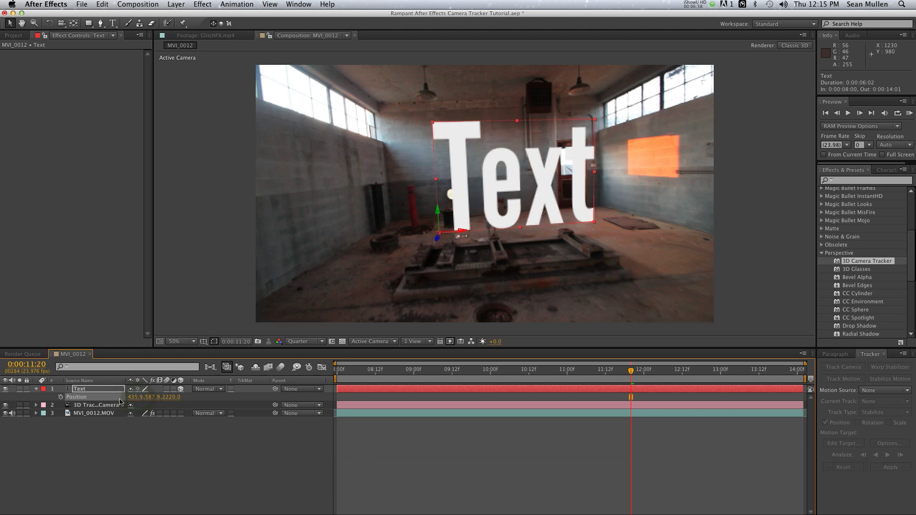
left_click_drag(135, 398, 90, 405)
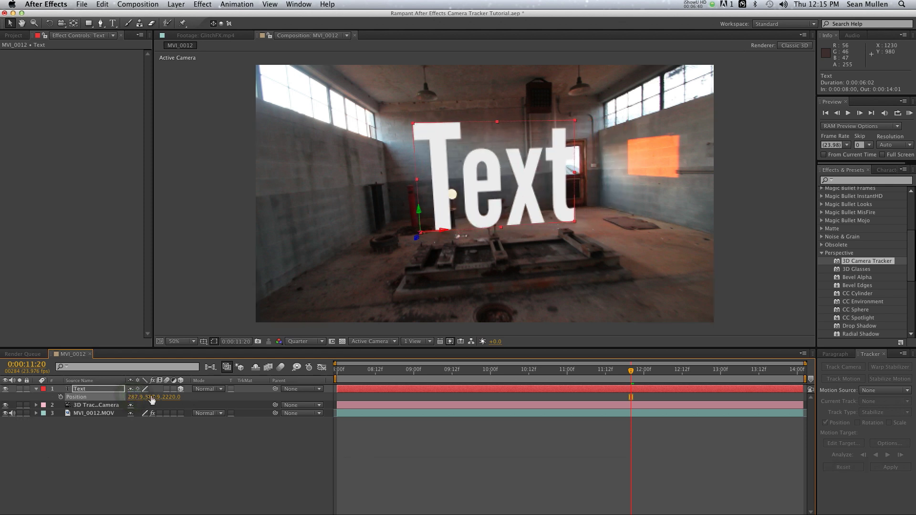
left_click_drag(152, 400, 133, 404)
Step: RAM-preview the composition to check the text stays locked to the floor
left_click(143, 481)
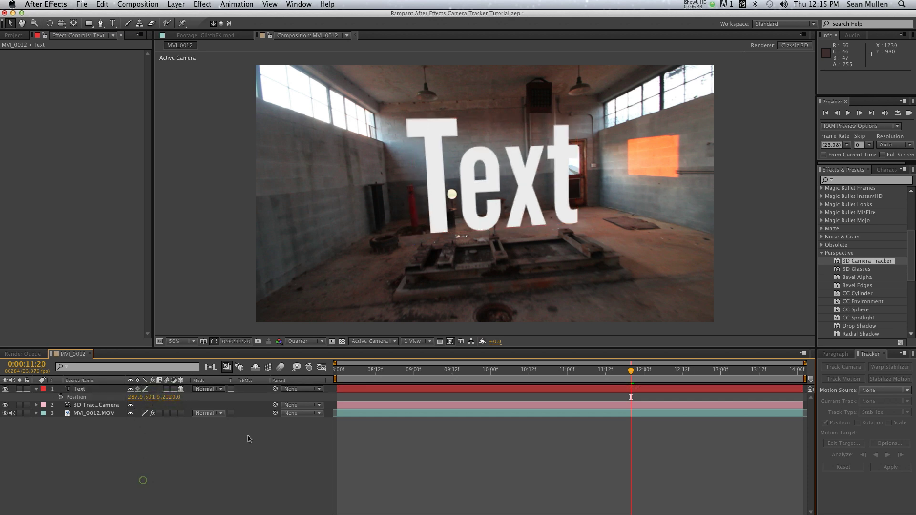
left_click(909, 113)
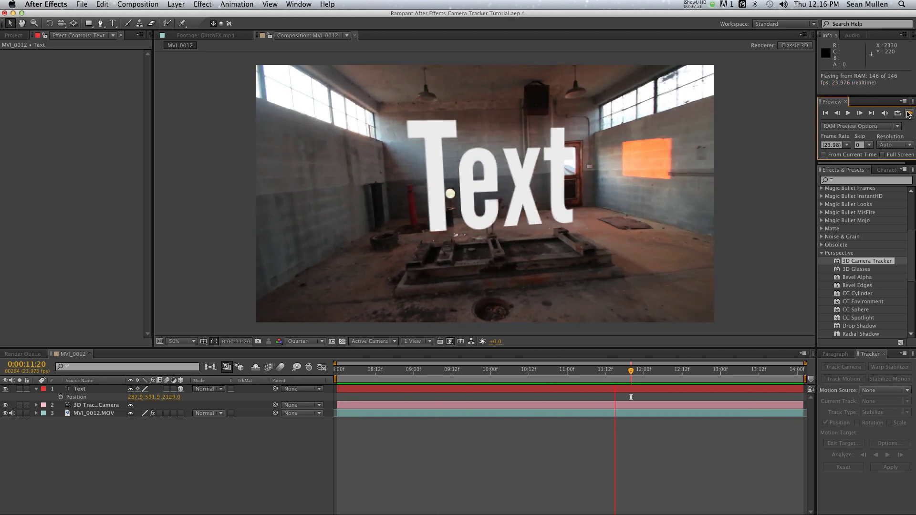
key("space")
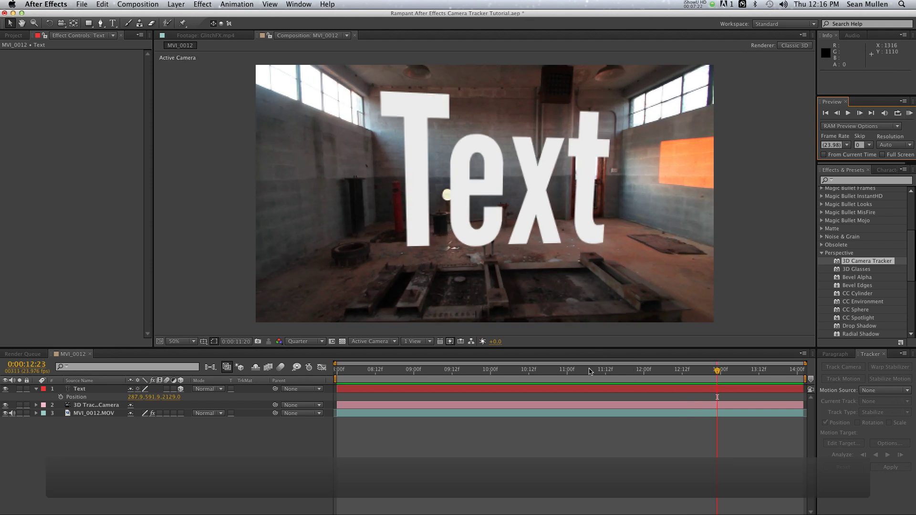
Step: At 11:07, replace the word Text with 'Rampant'
left_click(590, 370)
key("super+t")
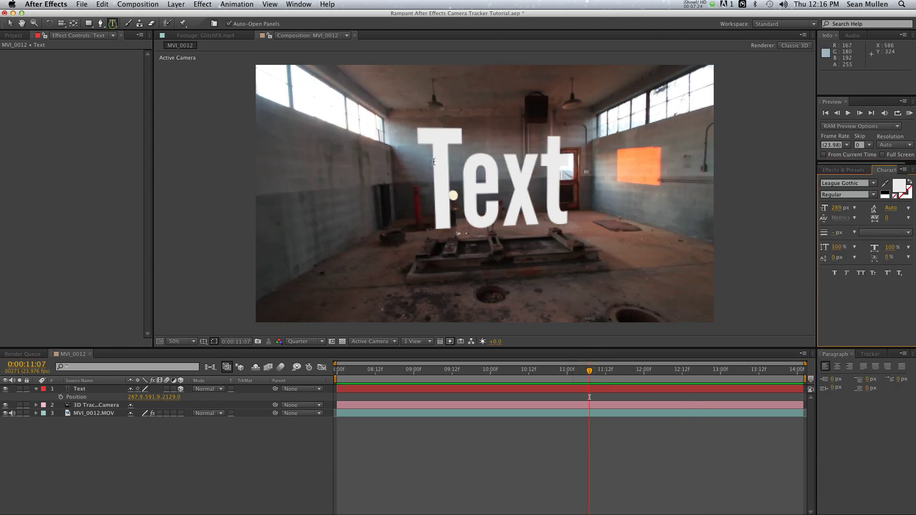
left_click_drag(433, 176, 567, 178)
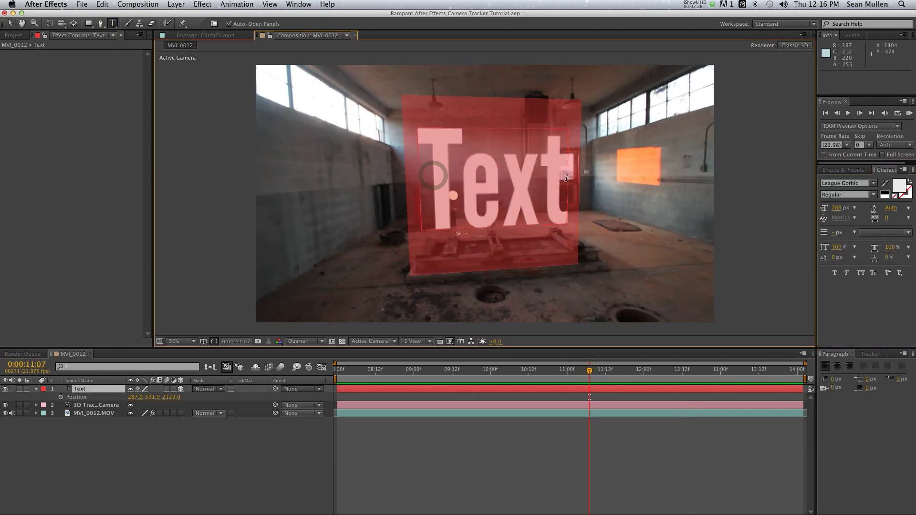
type("Rampant")
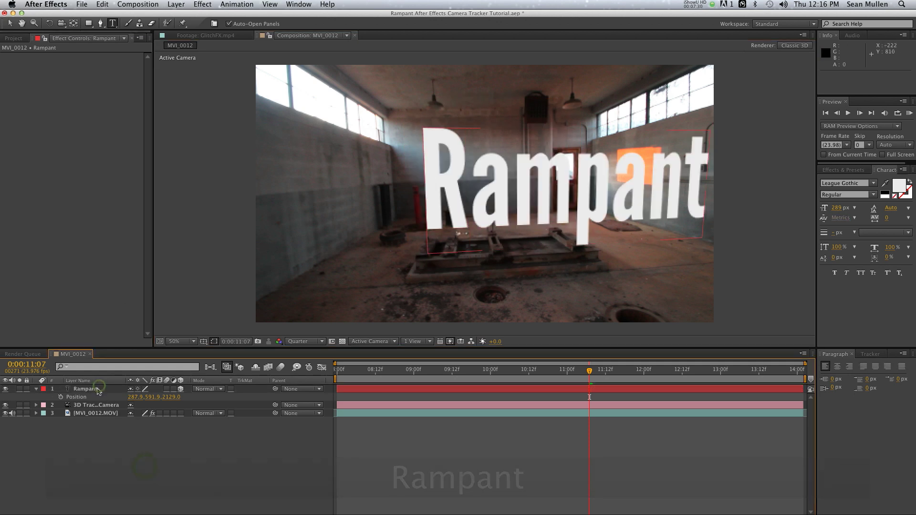
left_click(145, 468)
left_click(100, 389)
Step: Shift Rampant left to X −338.1 and preview the composition
left_click_drag(135, 397, 16, 403)
left_click_drag(134, 397, 19, 401)
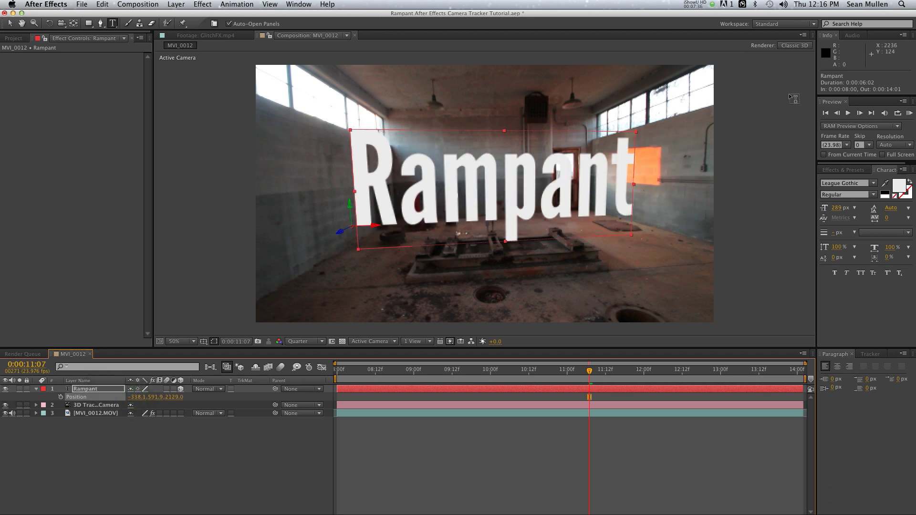
left_click(909, 112)
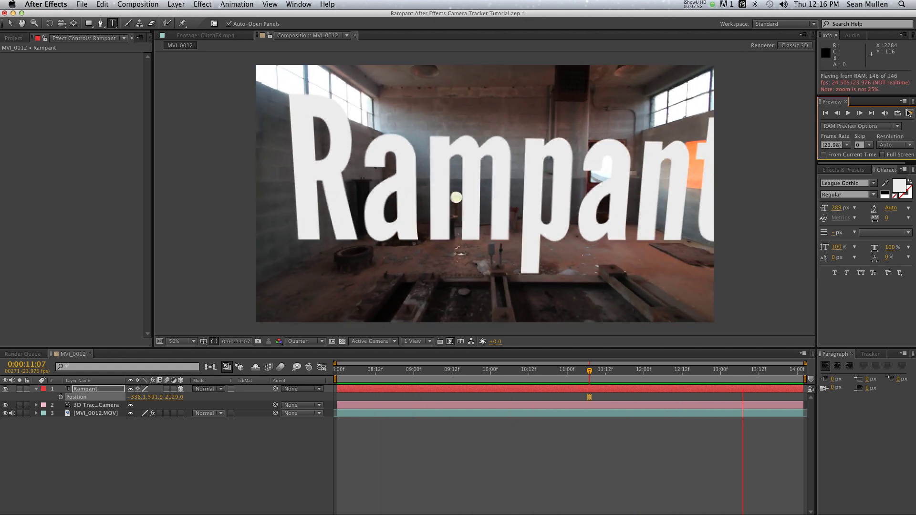
Step: Stop the preview and shrink the Rampant font size to 193 px
key("space")
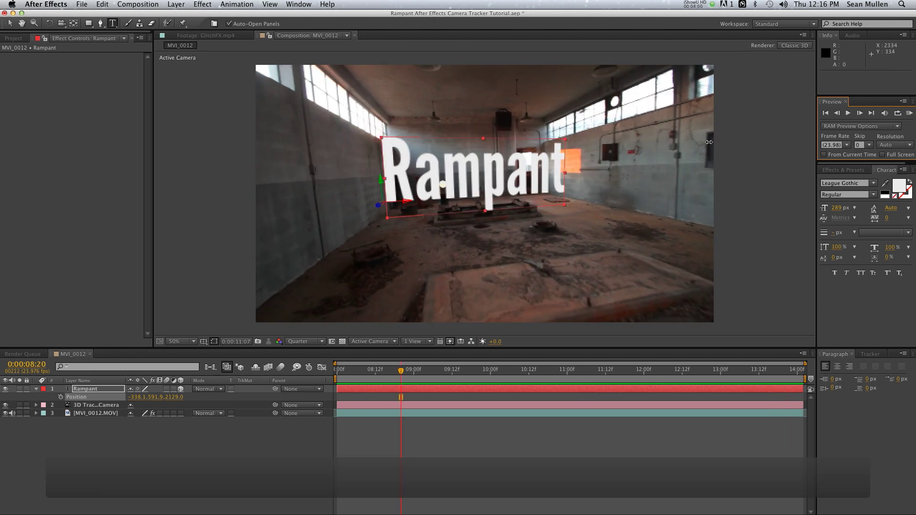
left_click(84, 390)
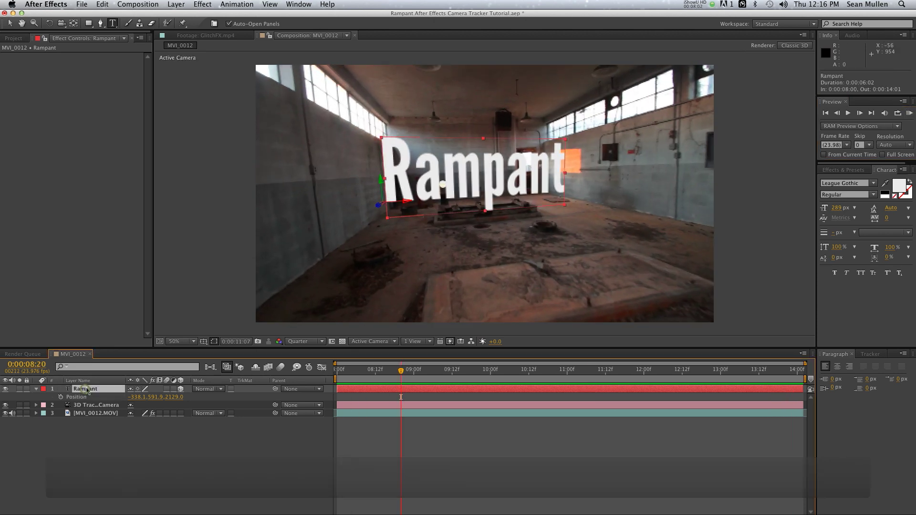
left_click(836, 208)
left_click_drag(836, 208, 789, 208)
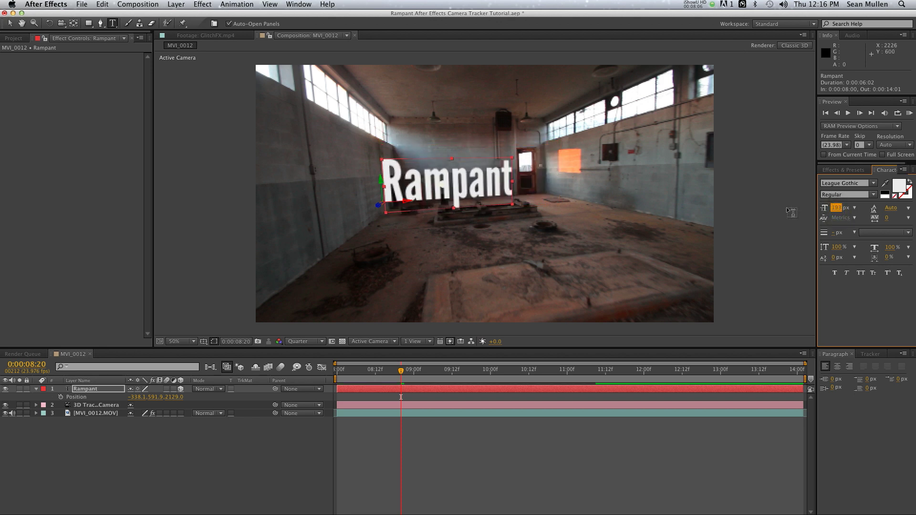
Step: Move Rampant to position 37.9, 510.9
key("p")
key("p")
left_click_drag(143, 400, 222, 389)
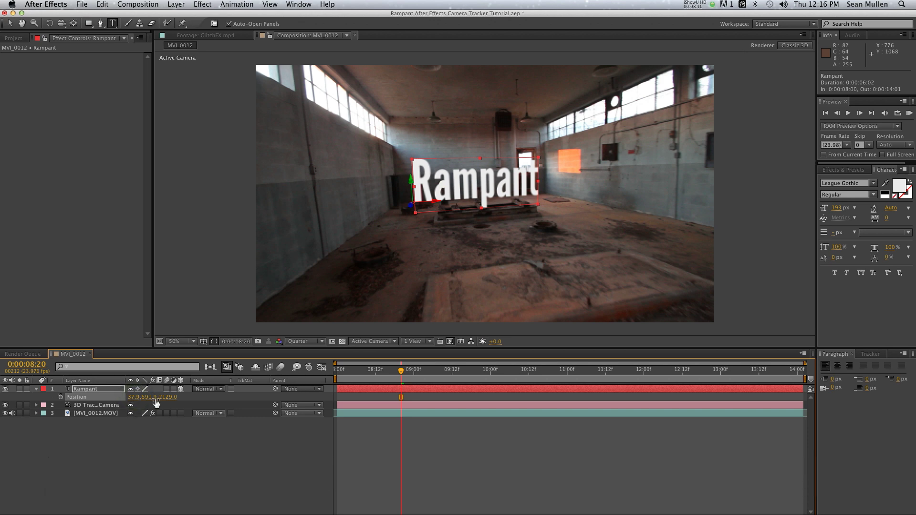
left_click_drag(148, 398, 137, 397)
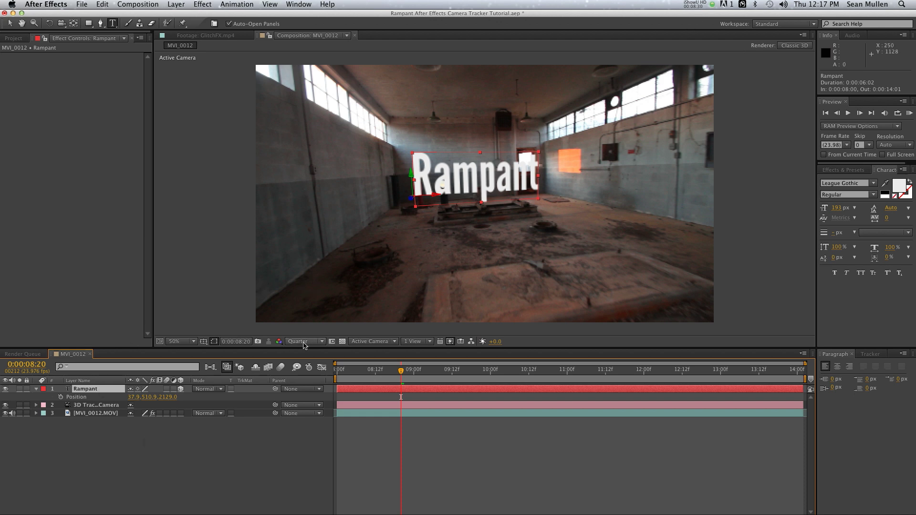
Step: Keep preview resolution at Quarter and set the composition renderer to Ray-traced 3D
left_click(309, 341)
left_click(308, 390)
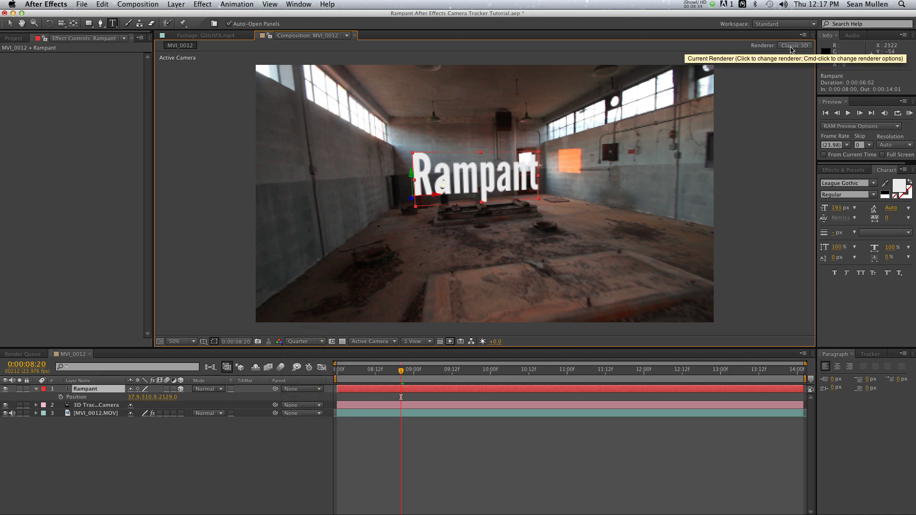
left_click(802, 50)
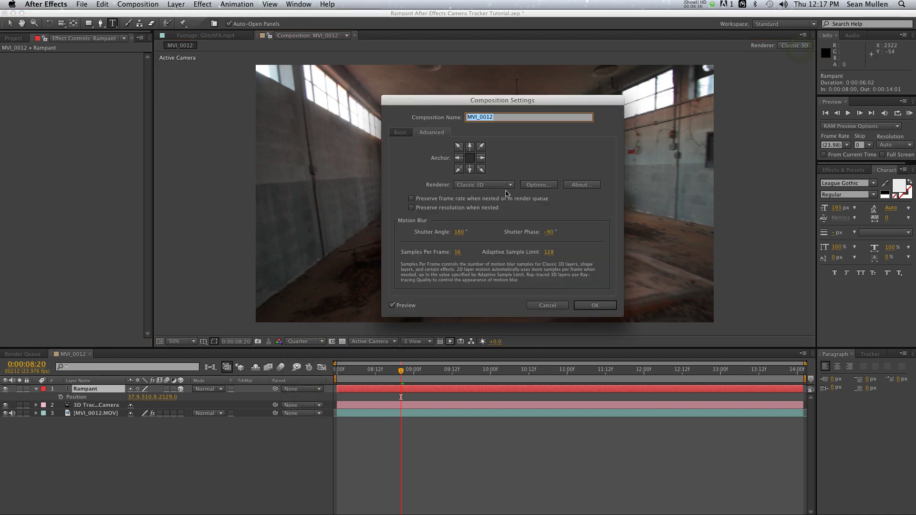
left_click(505, 186)
left_click(492, 203)
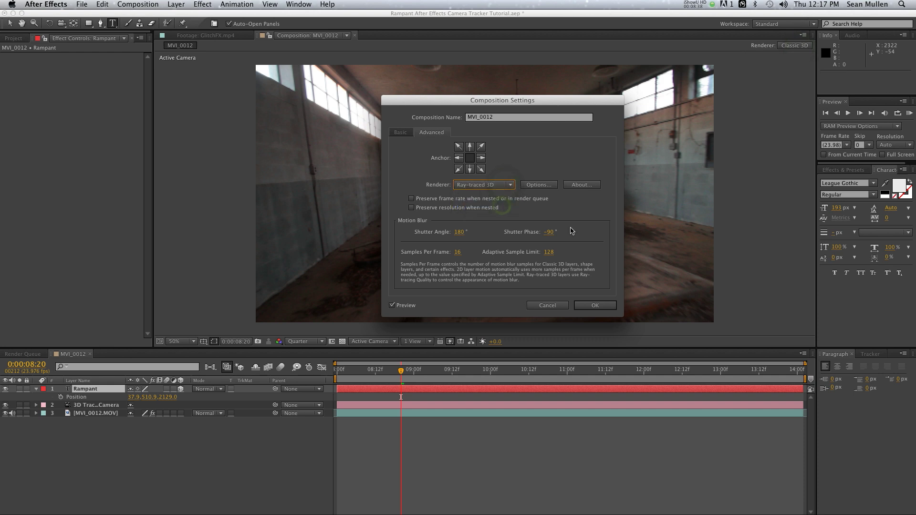
left_click(592, 305)
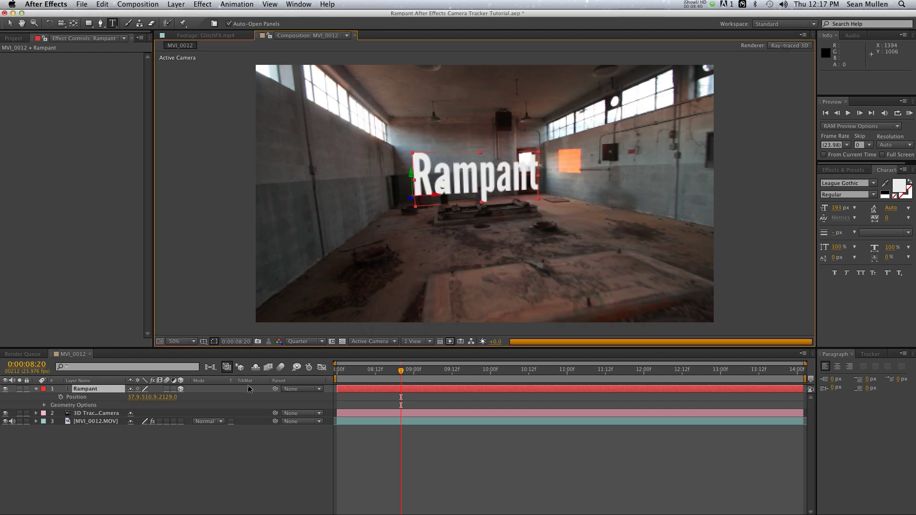
Step: In Geometry Options, set the Rampant text's Extrusion Depth to 50 and Bevel Style to Angular
left_click(45, 406)
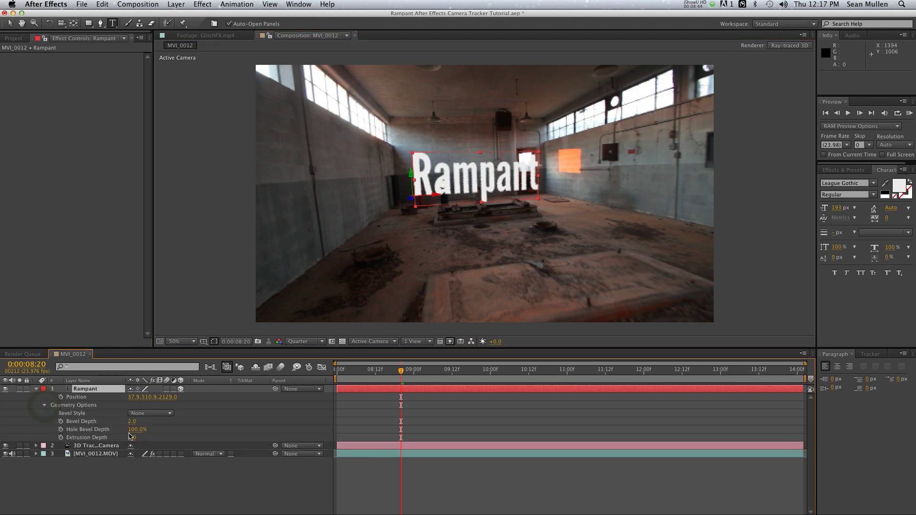
left_click(131, 437)
type("50")
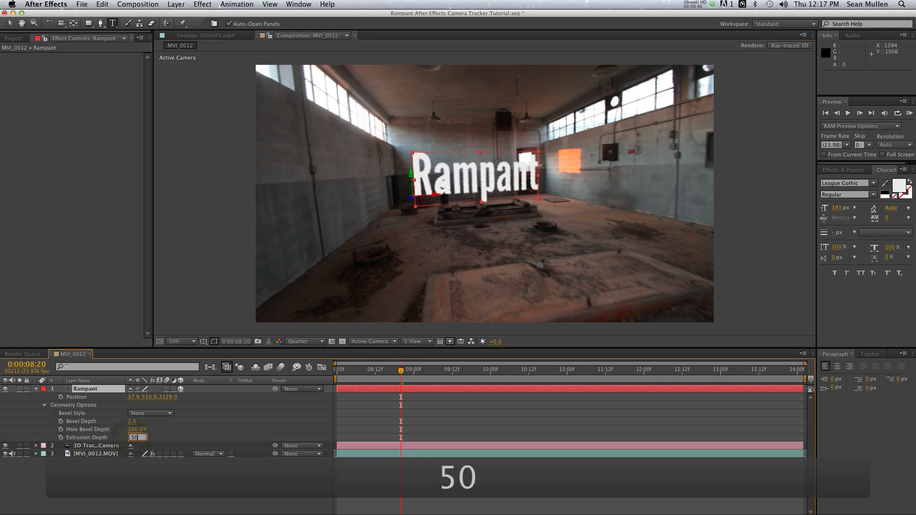
key("Return")
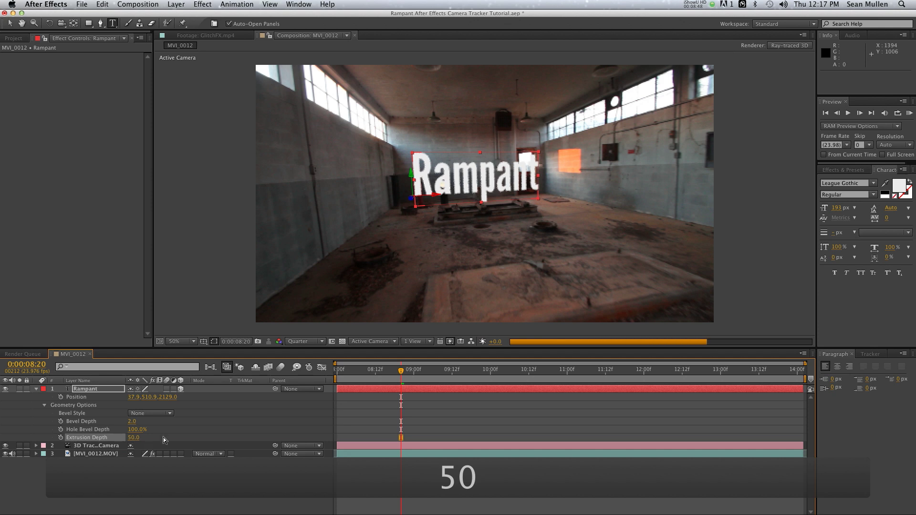
left_click(150, 414)
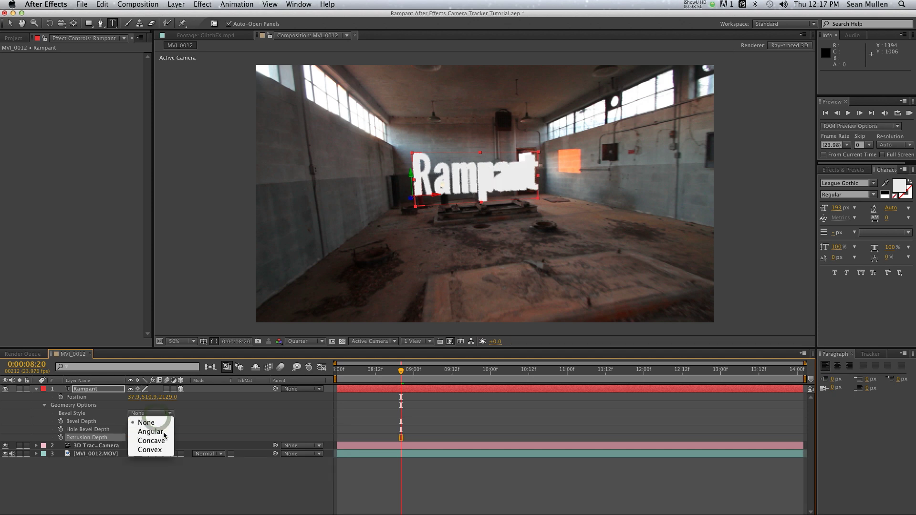
left_click(149, 421)
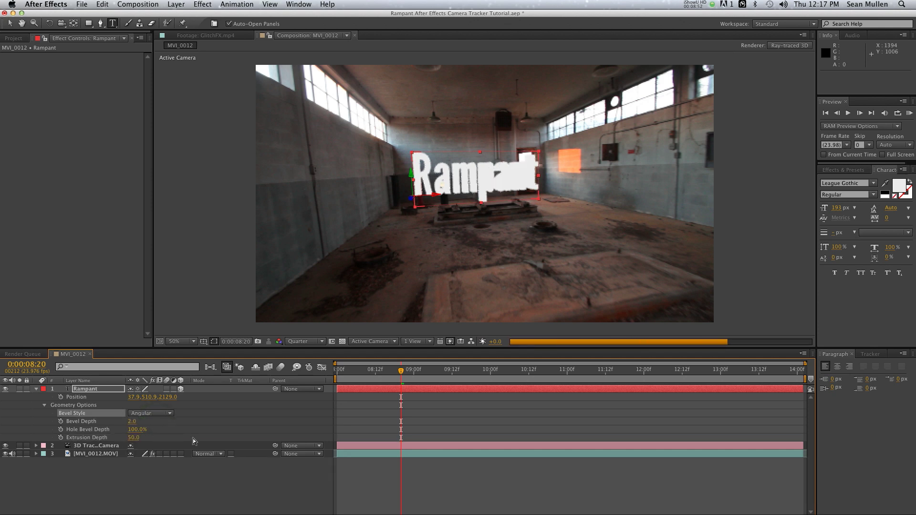
left_click(187, 4)
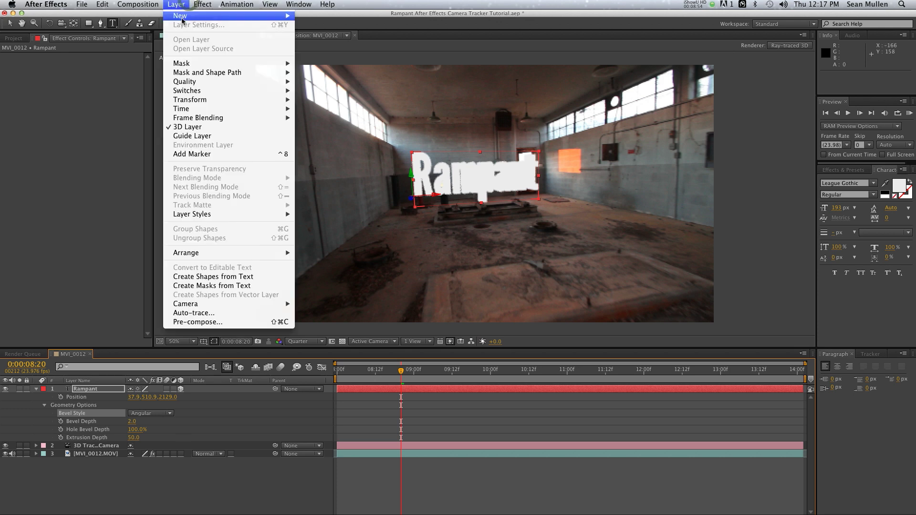
Step: Add Light 1 as a Point light with default settings, then deselect it
mouse_move(186, 16)
left_click(316, 37)
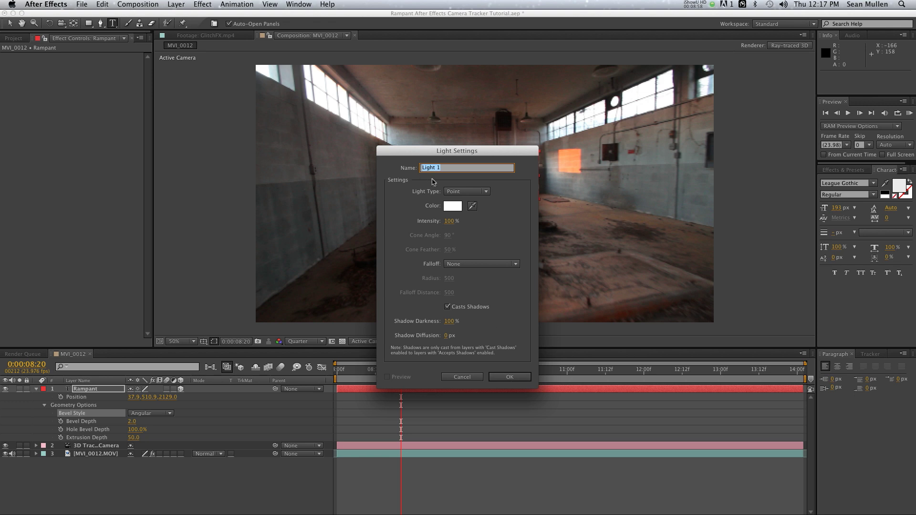
left_click(507, 378)
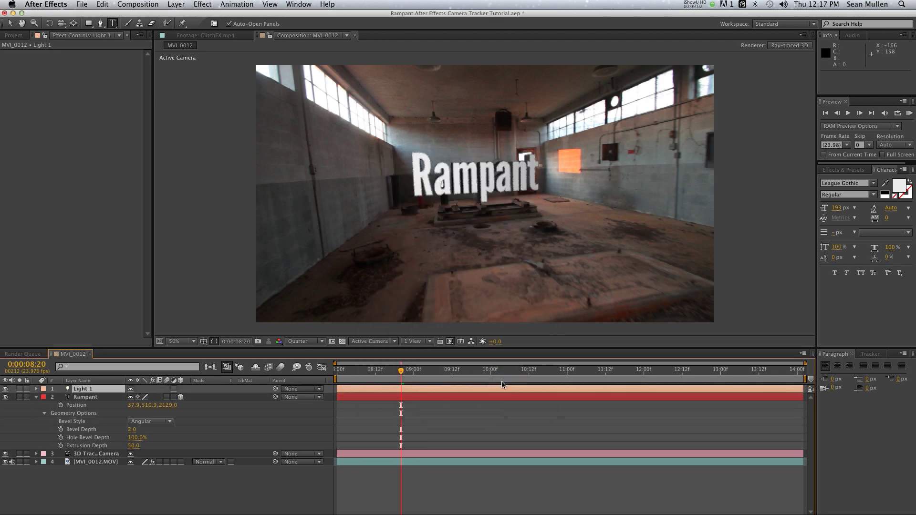
left_click(198, 498)
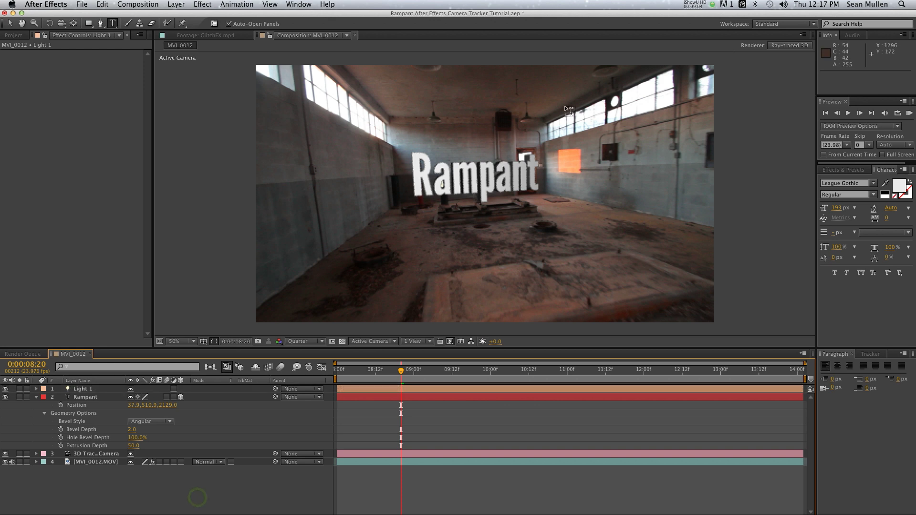
Step: Run a RAM Preview of the lit, beveled Rampant text in the warehouse footage
left_click(909, 114)
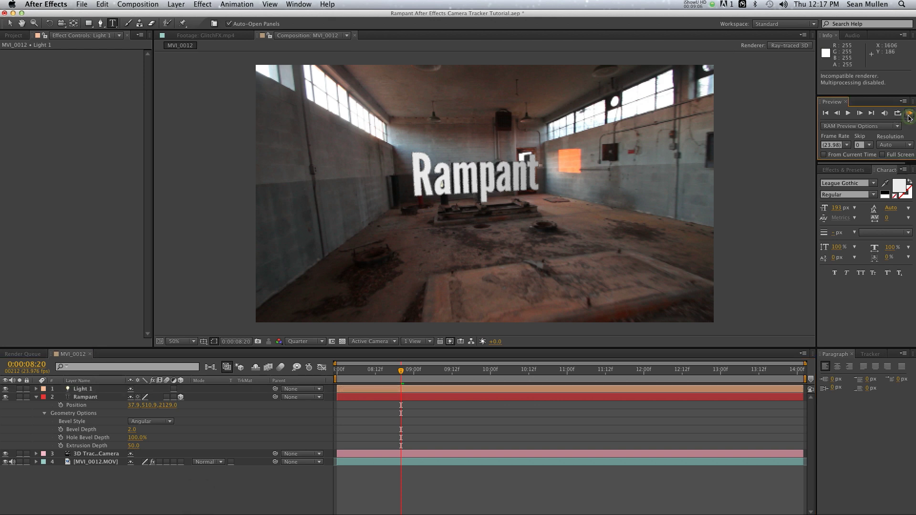